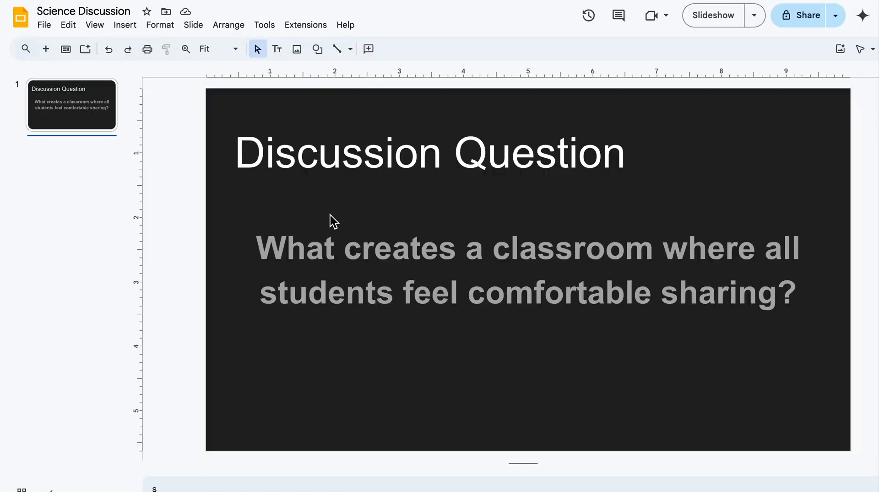
Step: Check the Discussion Question title and question text boxes, then deselect them
left_click(315, 158)
left_click(359, 287)
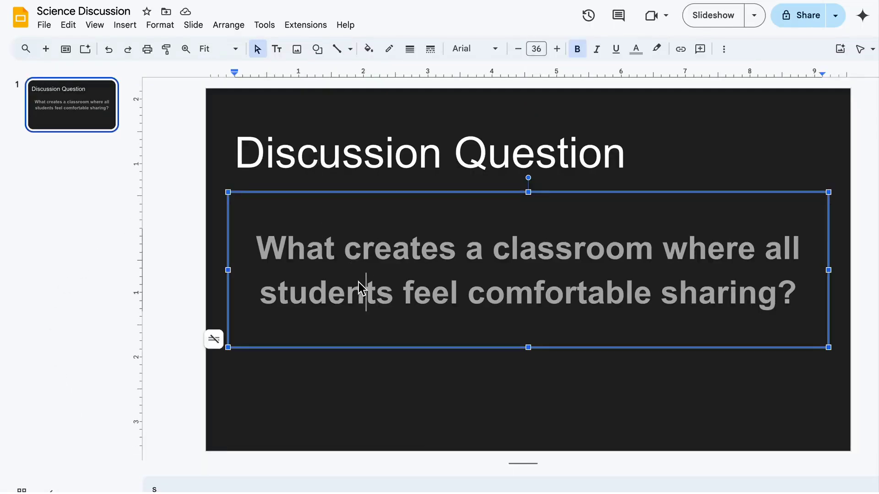
left_click(51, 173)
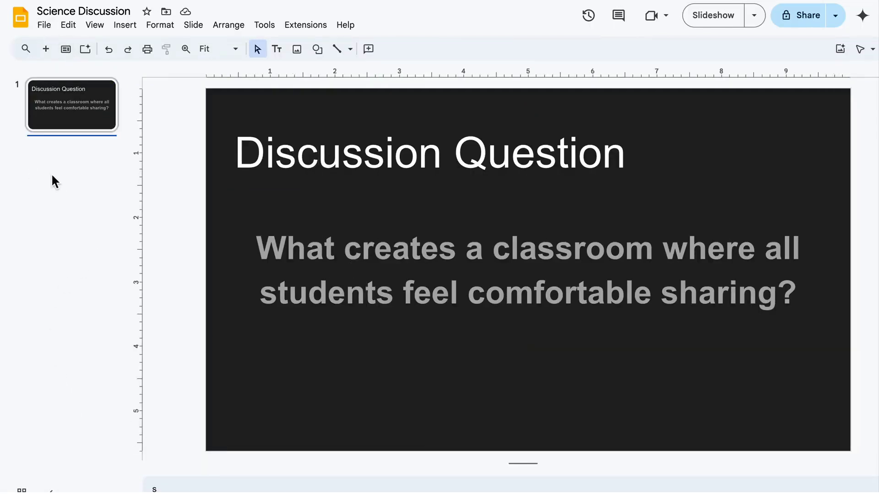
Step: Import the '3 minutes' slide from Timer Slides as slide 2, without its original theme
left_click(44, 24)
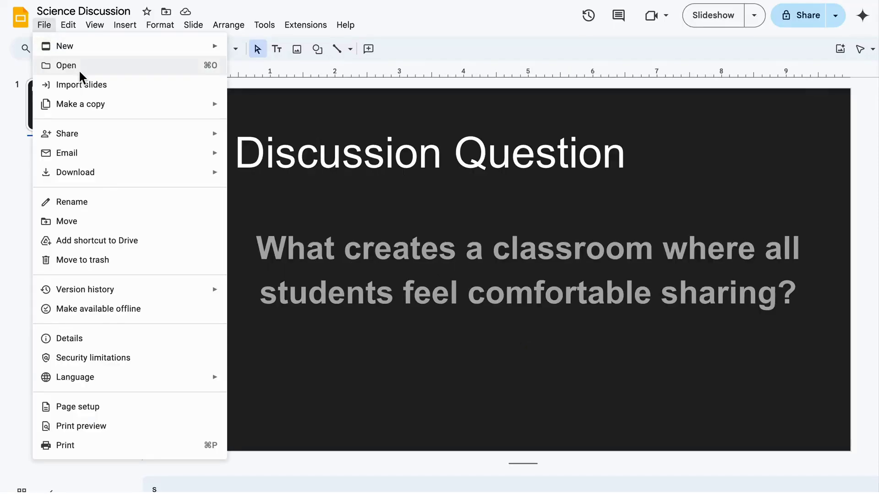
left_click(82, 84)
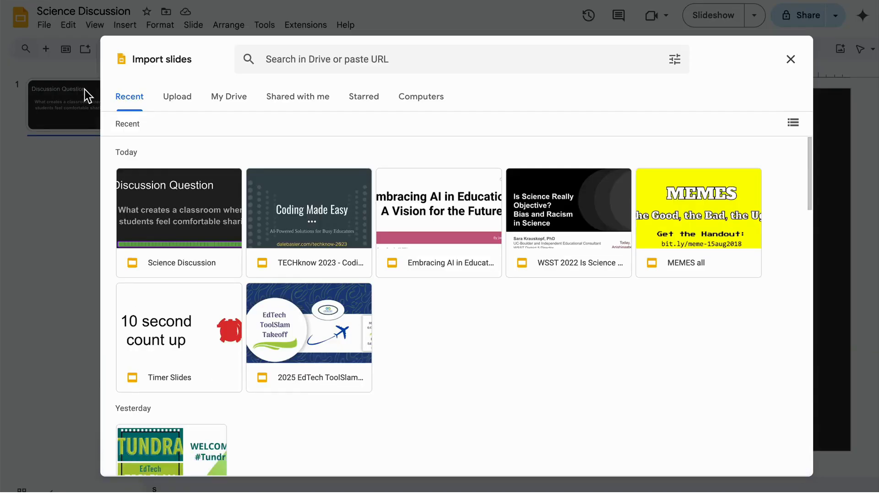
left_click(166, 311)
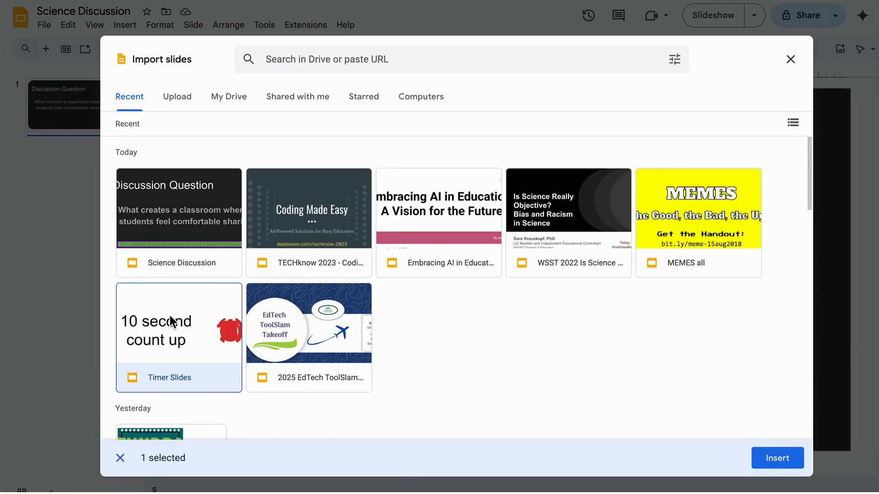
left_click(771, 456)
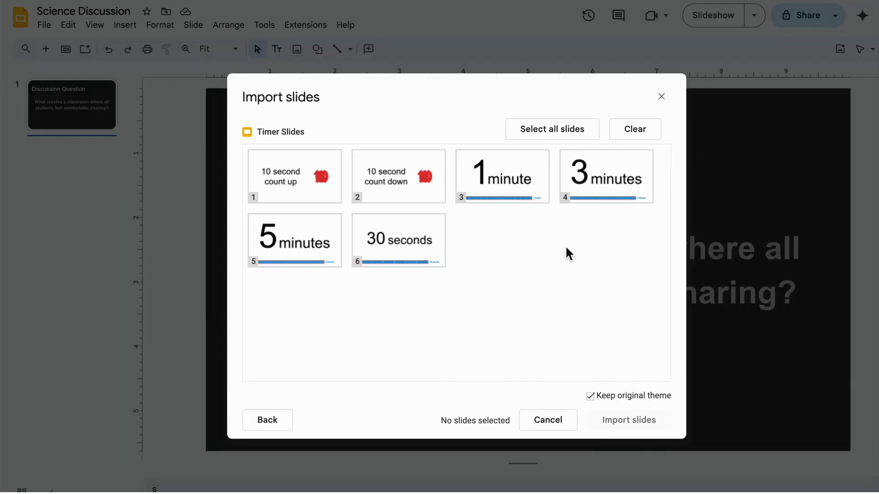
left_click(622, 181)
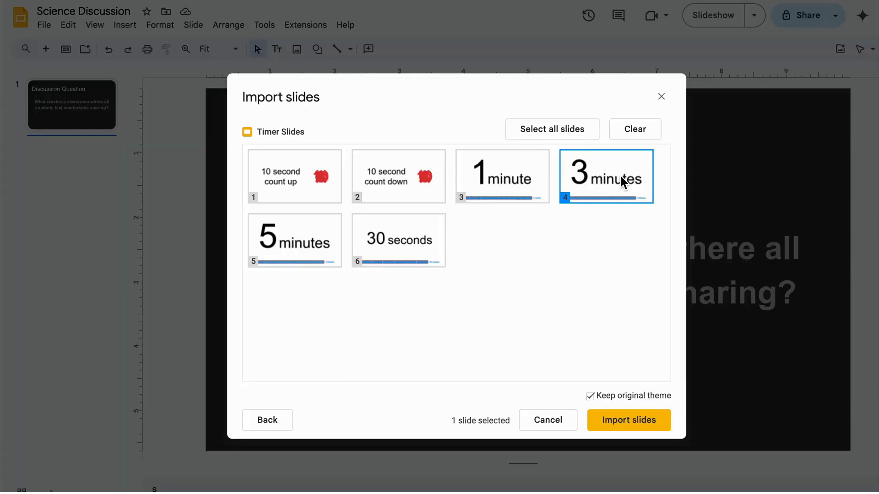
left_click(590, 396)
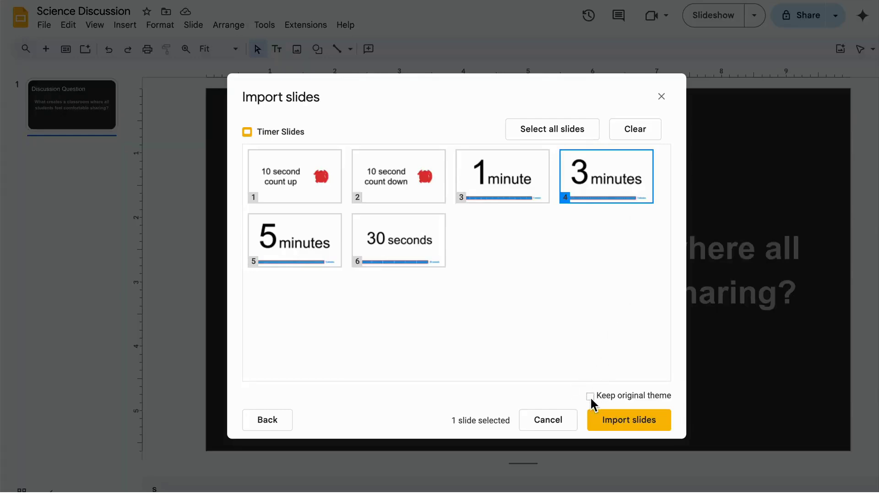
left_click(649, 419)
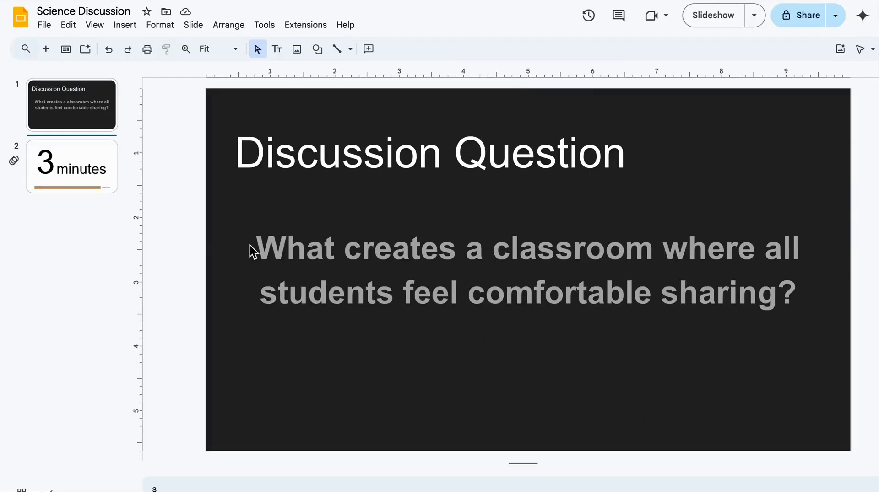
Step: Switch the imported timer slide to the Blank layout
left_click(92, 168)
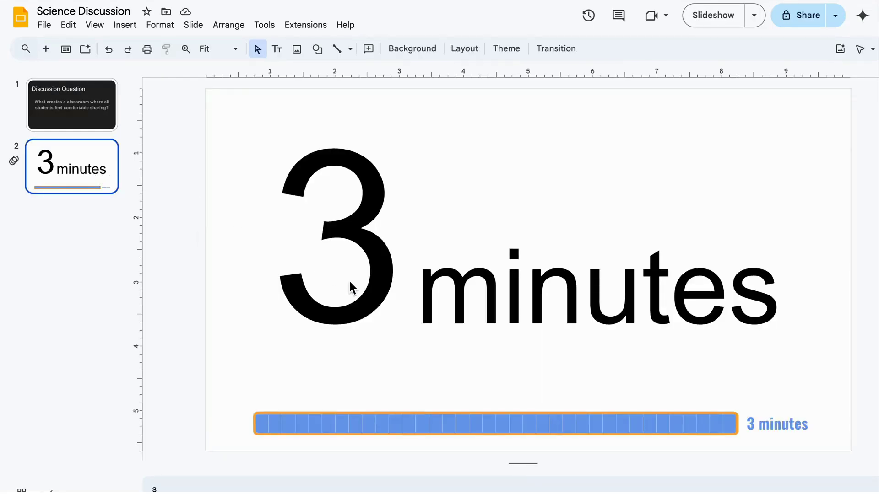
left_click(466, 55)
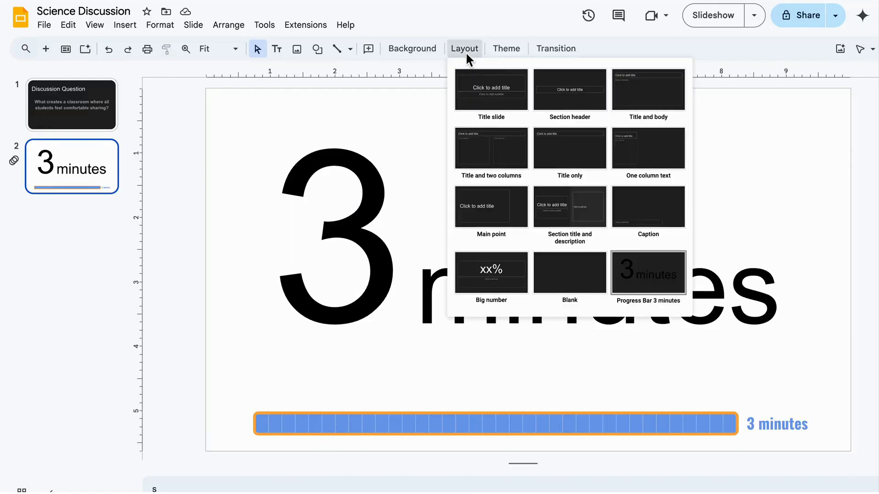
left_click(572, 278)
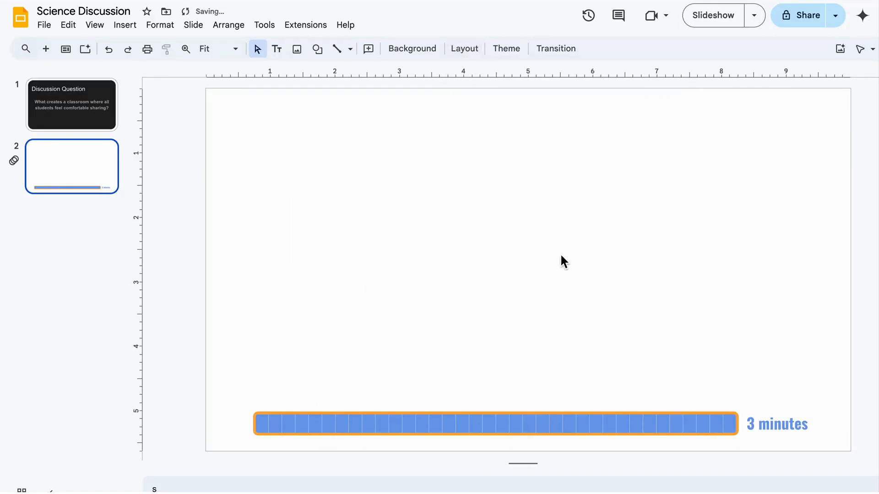
Step: Reset slide 2's background to the dark theme colour
left_click(422, 51)
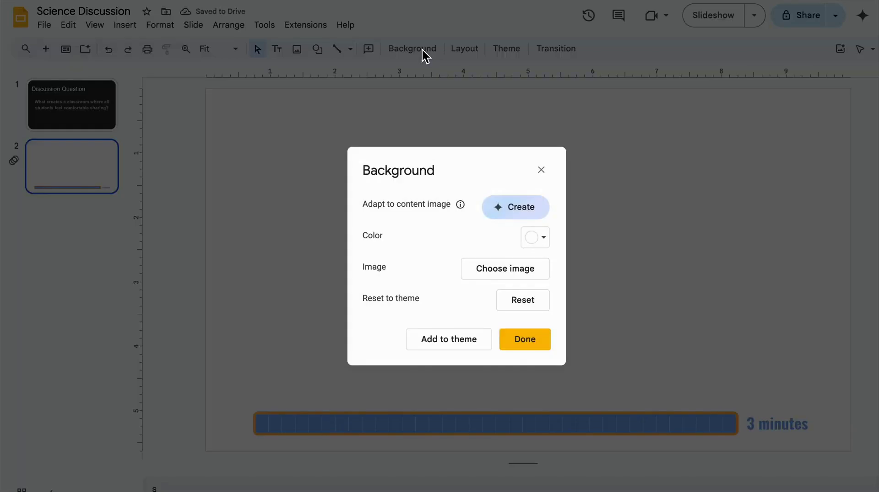
left_click(523, 300)
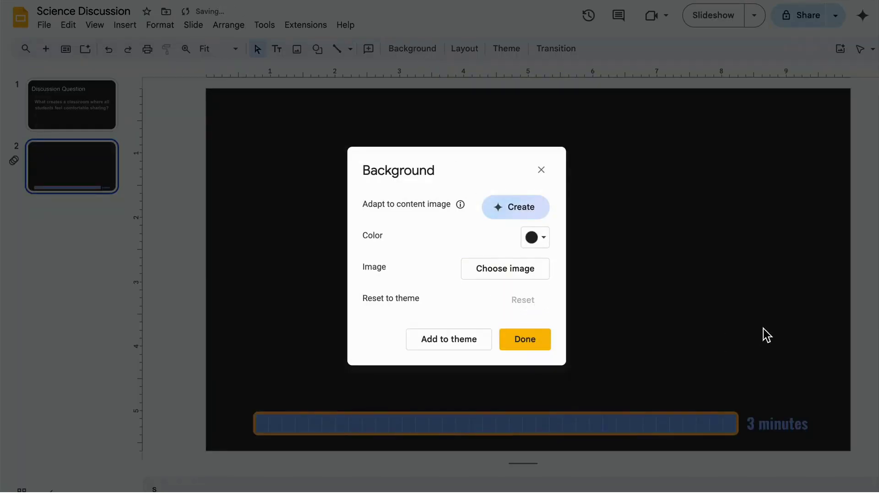
left_click(527, 339)
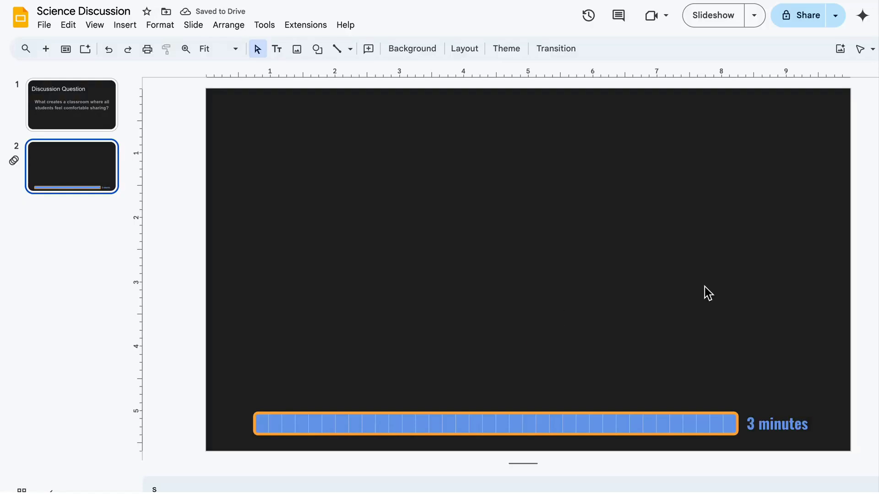
Step: Cut the title and question boxes from slide 1 and paste them onto the timer slide
left_click(82, 115)
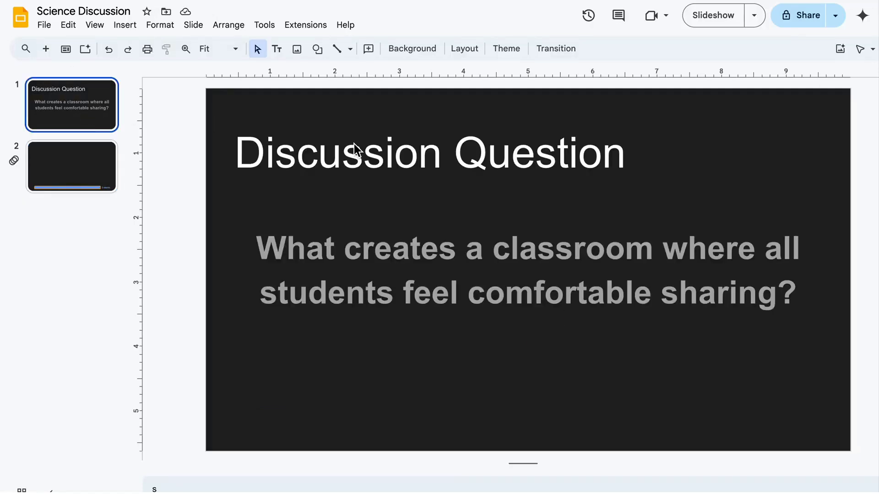
left_click_drag(225, 125, 581, 348)
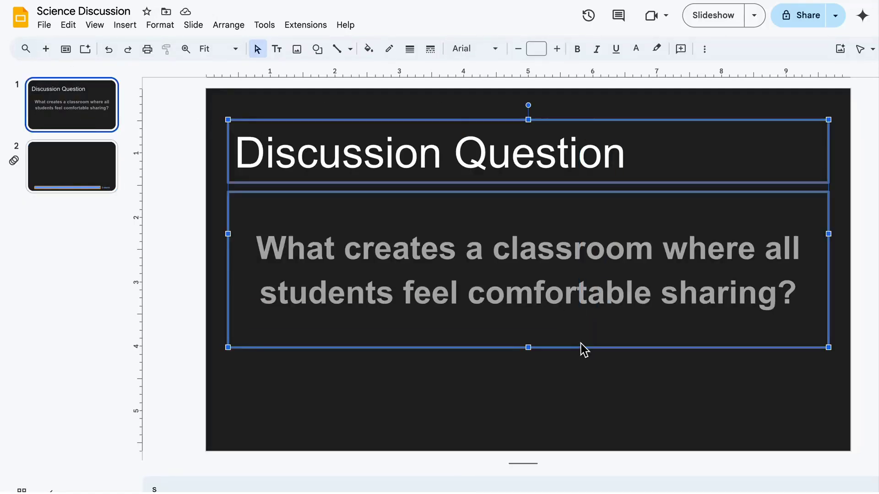
key("Delete")
left_click(91, 173)
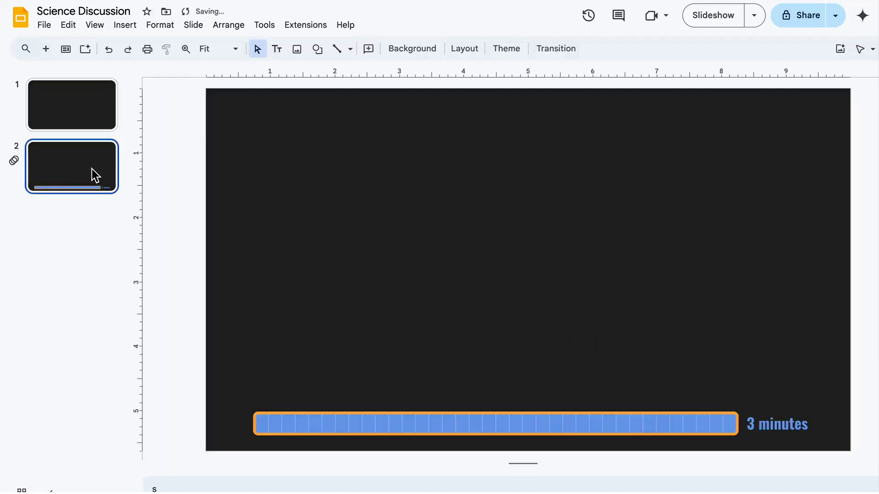
left_click(420, 275)
key("ctrl+v")
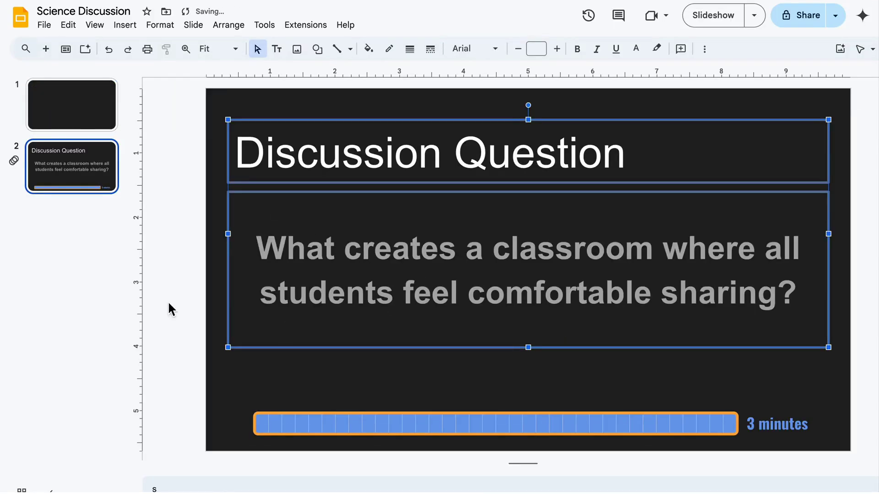
left_click(89, 302)
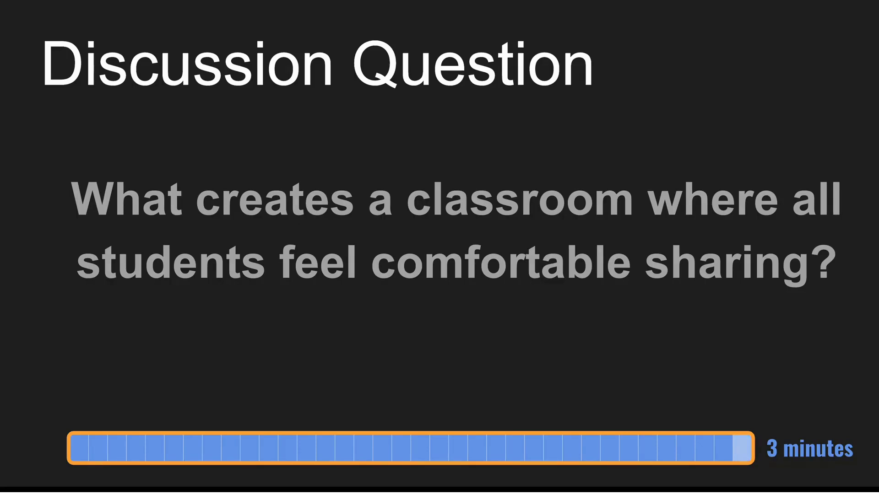
Step: Select the progress bar and set the theme's Accent 4 to pure red
key("Escape")
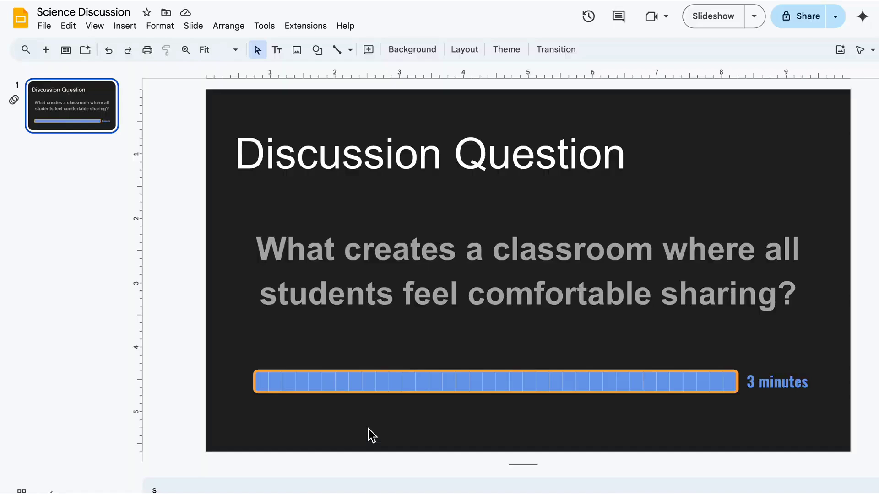
left_click(390, 380)
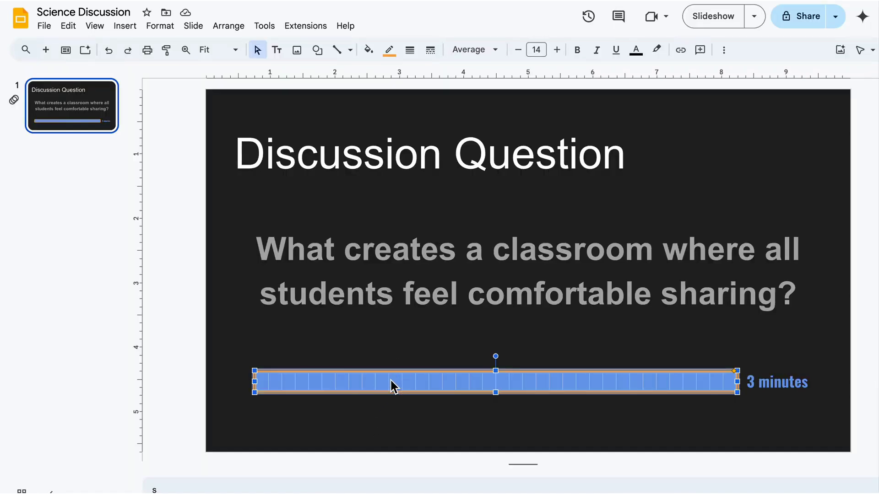
left_click(388, 51)
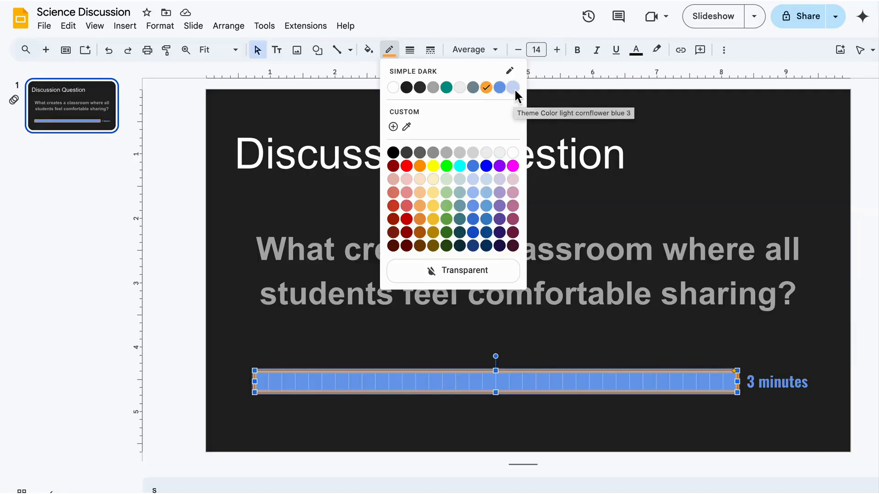
left_click(511, 72)
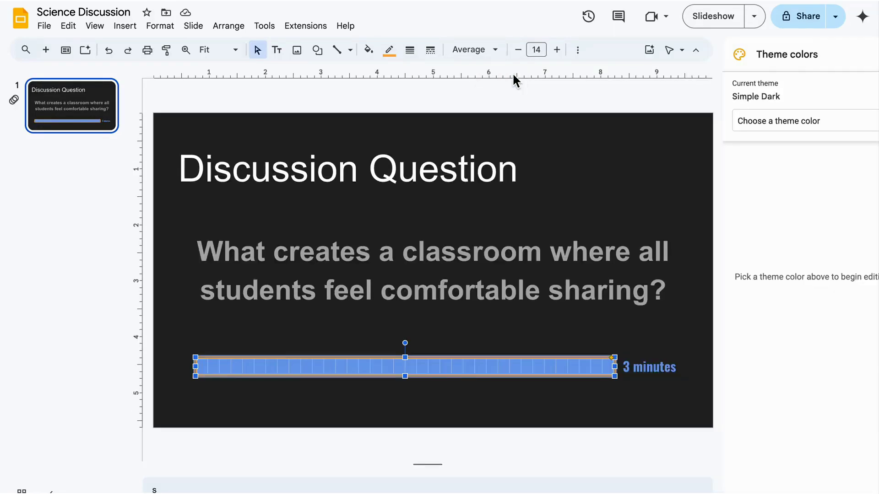
left_click(807, 121)
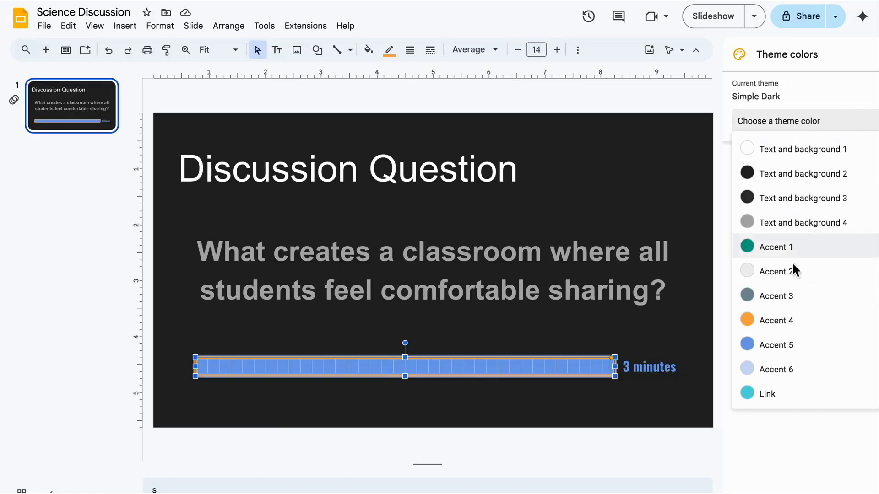
left_click(786, 322)
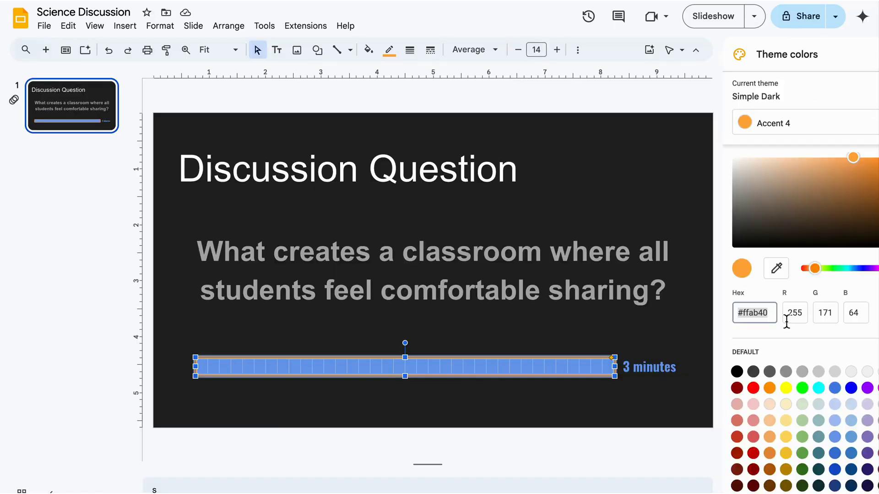
left_click(757, 390)
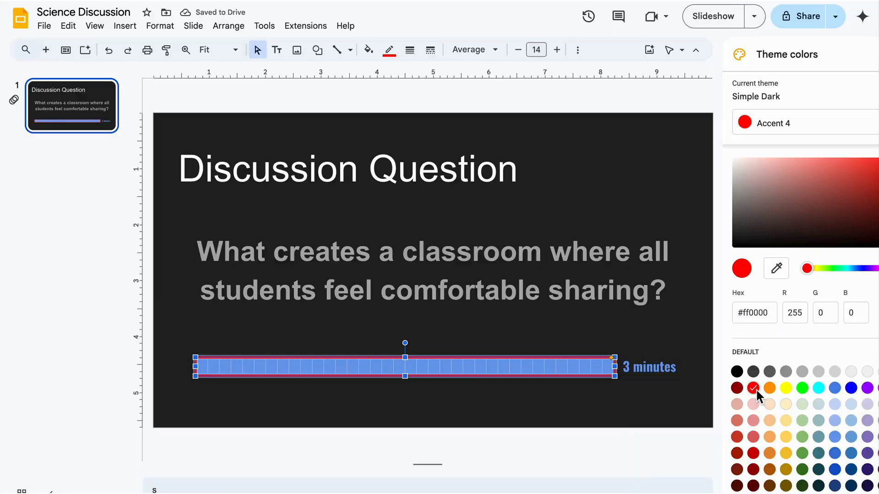
Step: Set theme Accent 5 to pure blue and Accent 6 to black
left_click(790, 124)
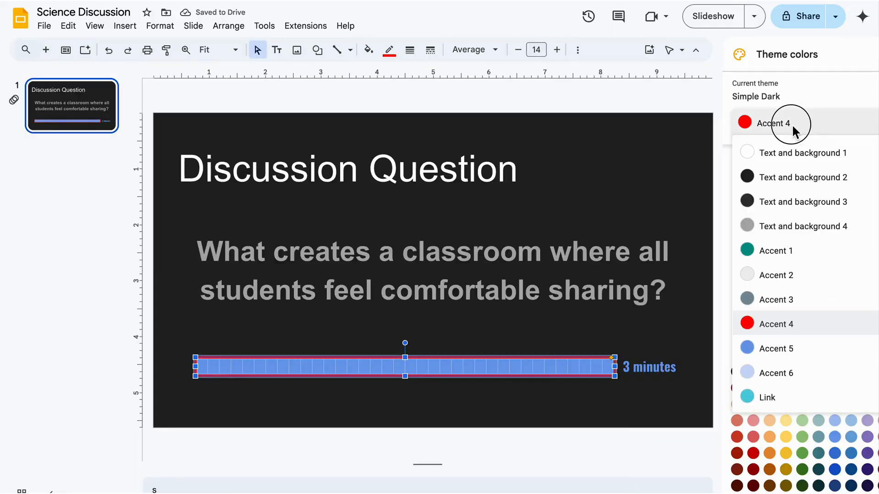
left_click(773, 348)
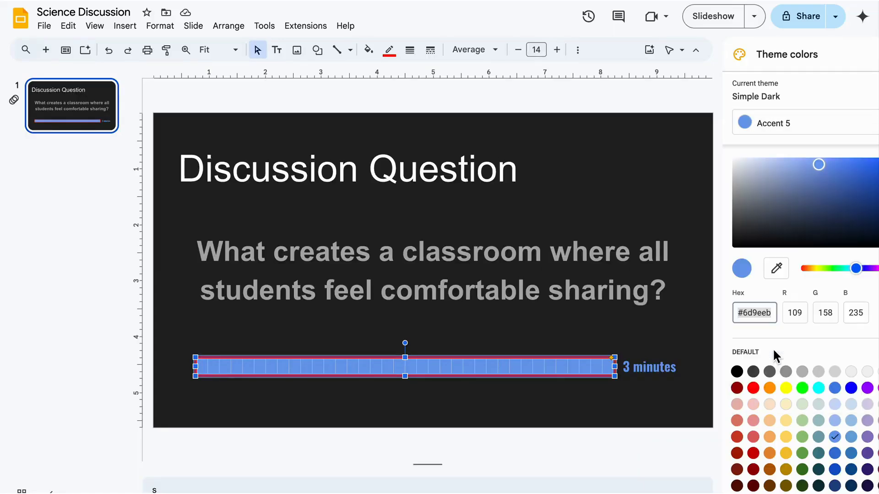
left_click(850, 388)
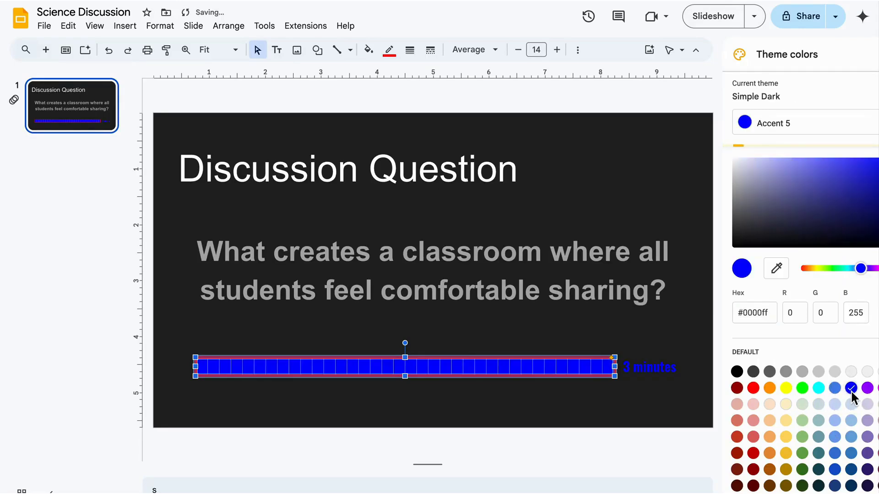
left_click(791, 124)
left_click(779, 375)
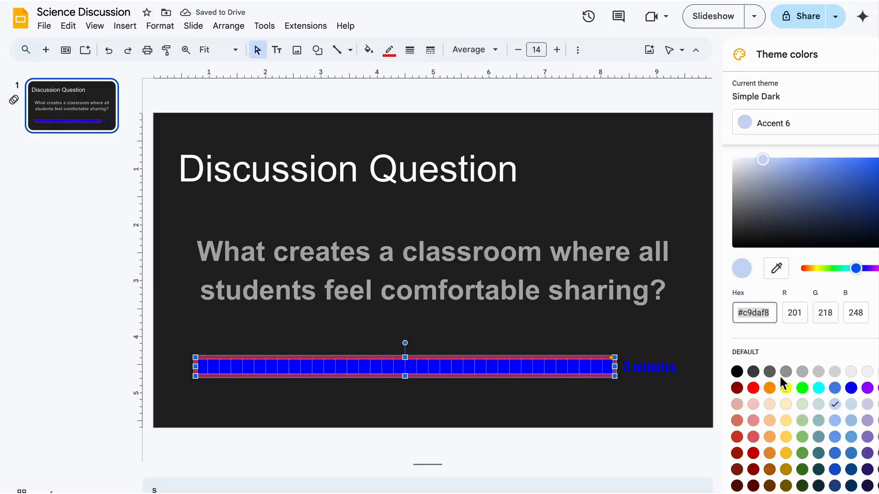
left_click(866, 372)
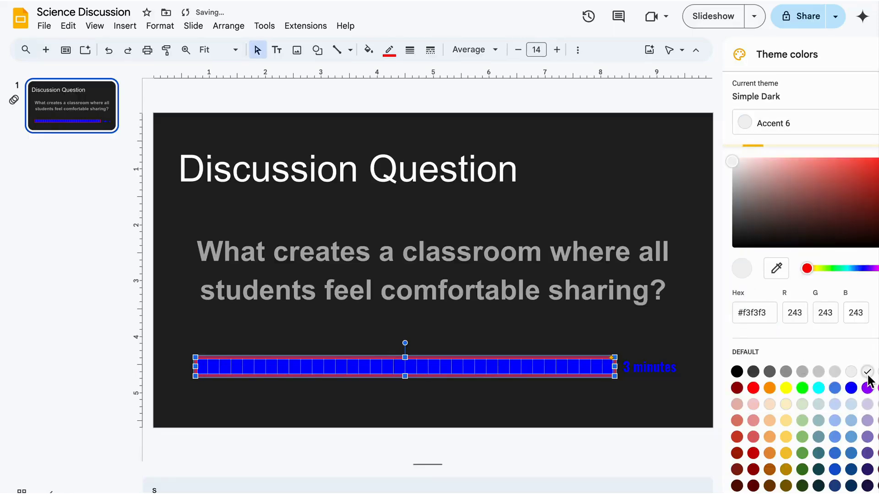
left_click(737, 372)
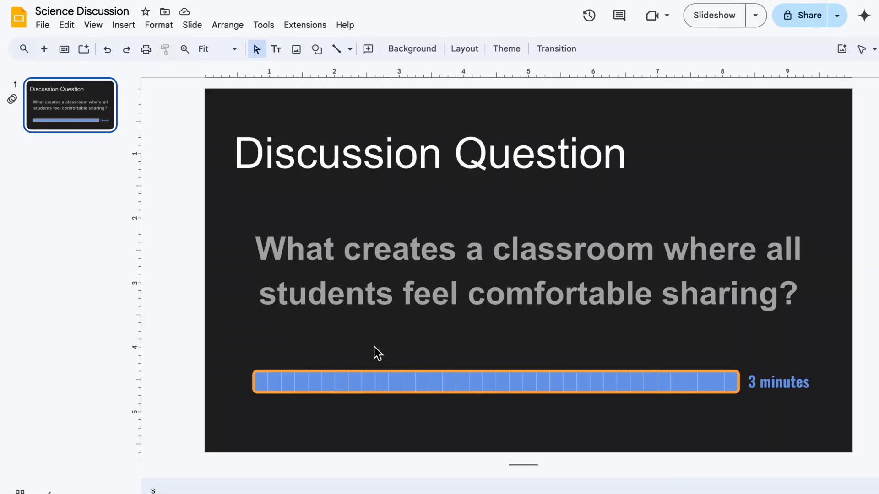
Step: Select the timer progress bar and apply Arrange > Order > Send to back
left_click(392, 381)
left_click(227, 26)
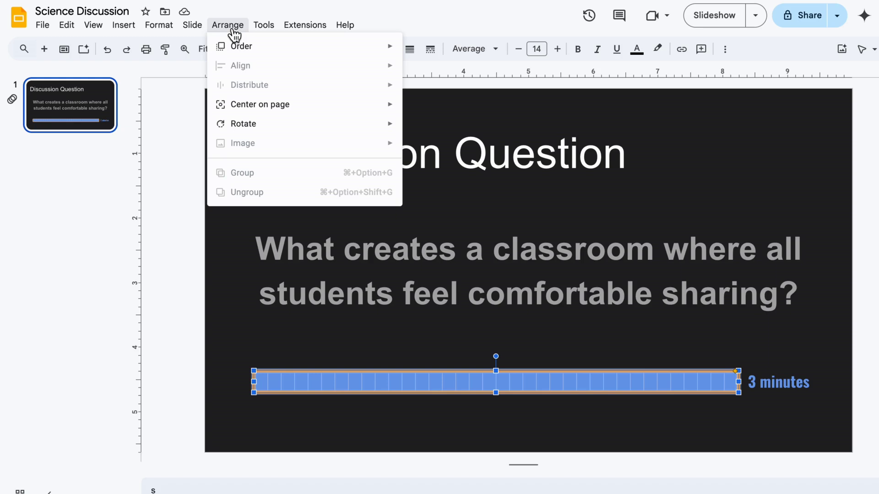
mouse_move(241, 50)
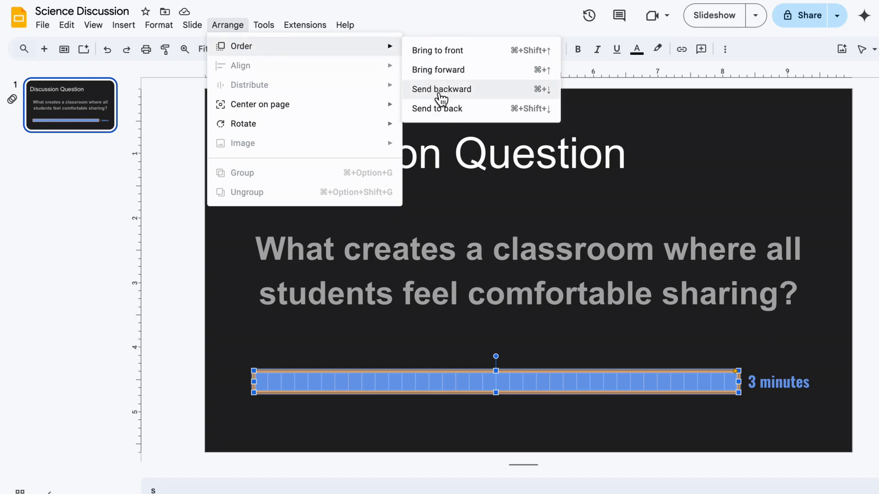
left_click(447, 111)
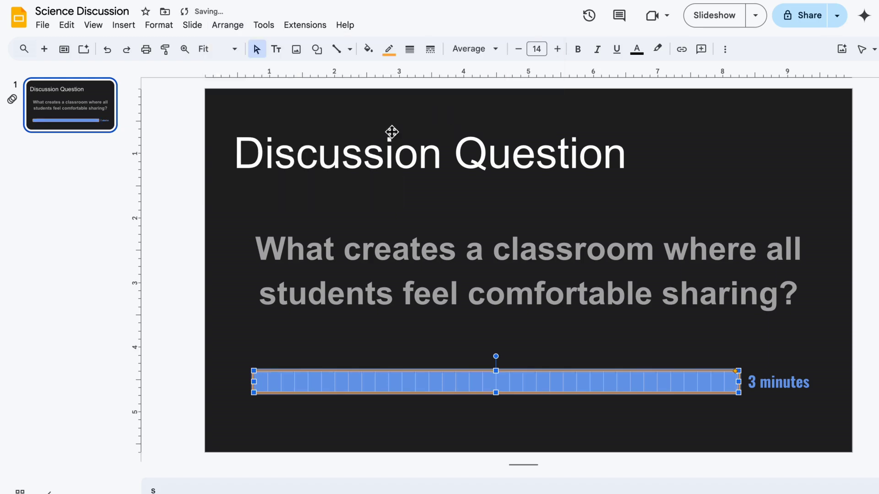
Step: Zoom into the bar's left end and fill the shape behind the blue blocks light red
left_click(185, 54)
left_click_drag(238, 348, 288, 417)
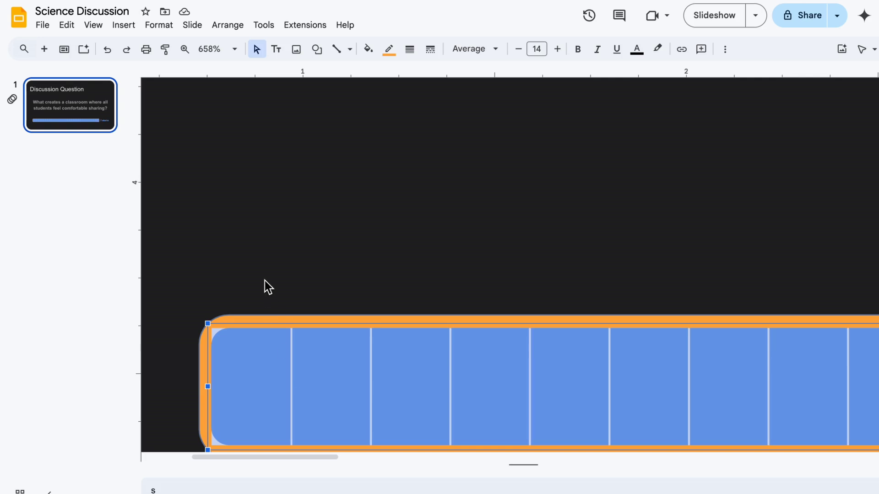
left_click(187, 259)
left_click(241, 369)
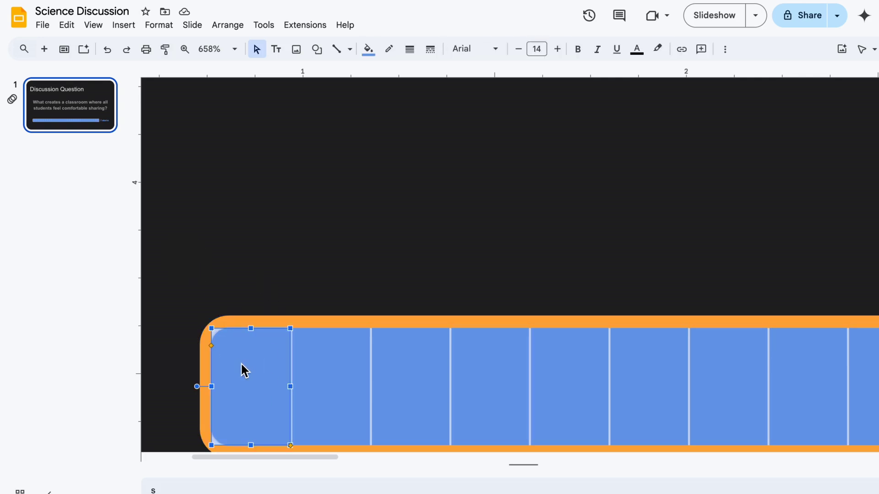
left_click(217, 333)
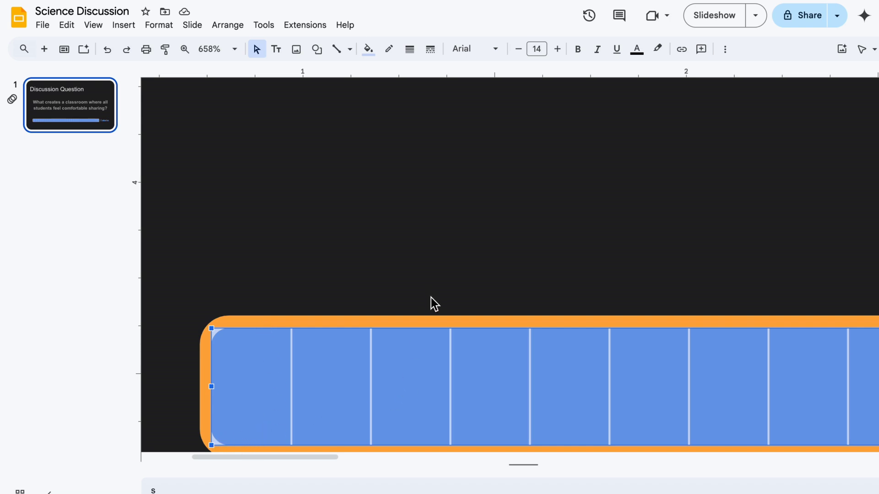
left_click(368, 49)
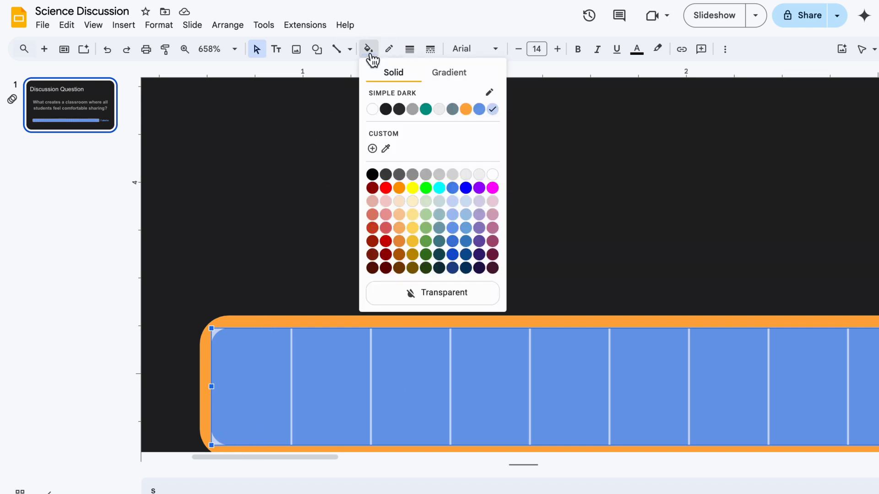
left_click(386, 227)
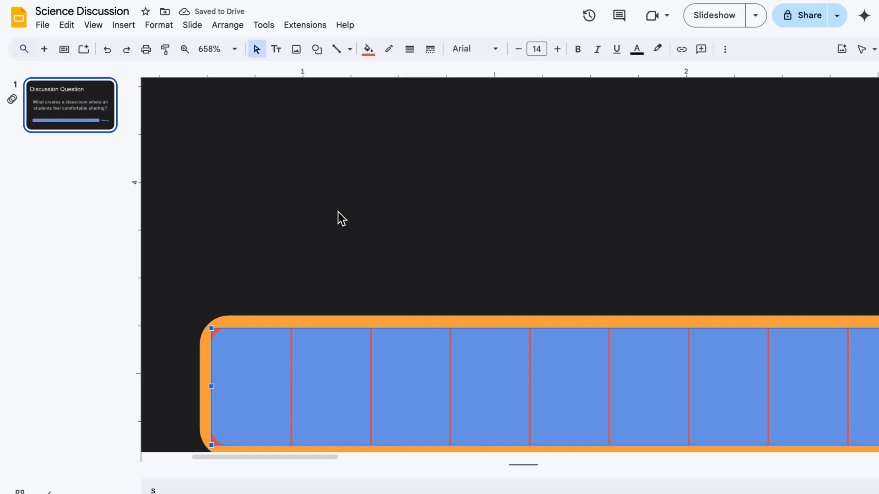
scroll(196, 177, "up", 3)
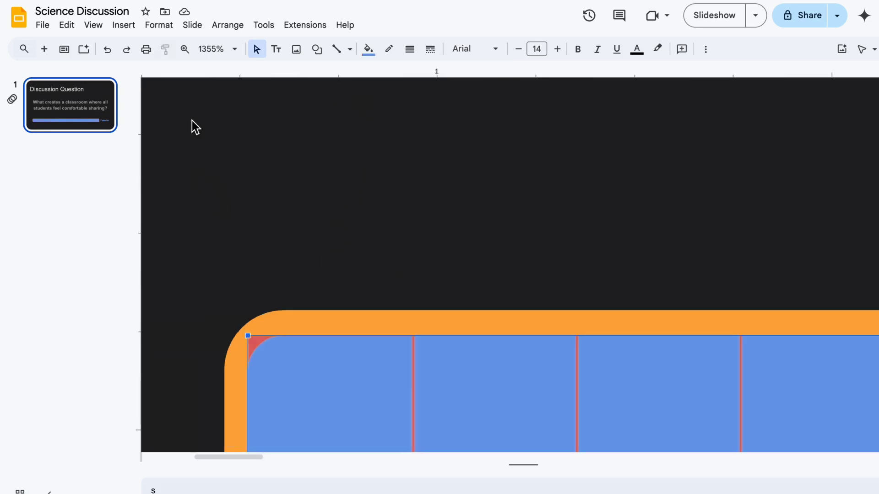
Step: Fit the slide in view and select the whole progress bar
left_click(213, 49)
left_click(216, 69)
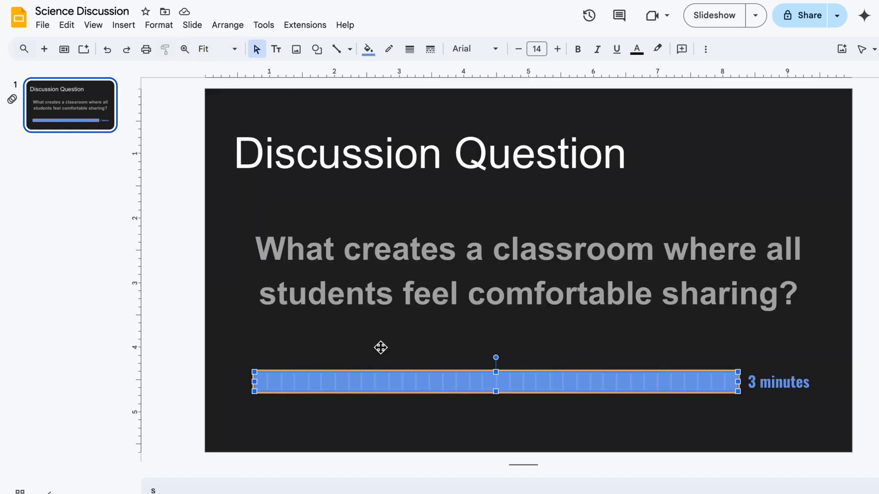
left_click(366, 345)
left_click(333, 407)
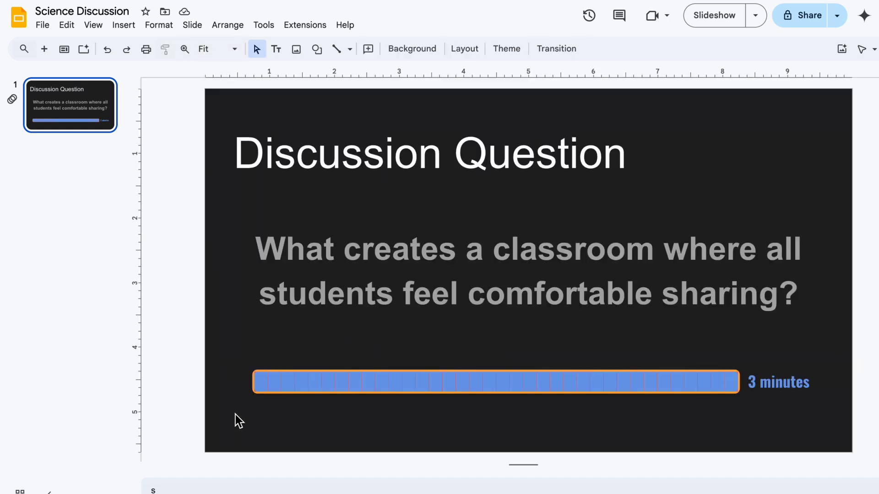
left_click_drag(234, 413, 746, 382)
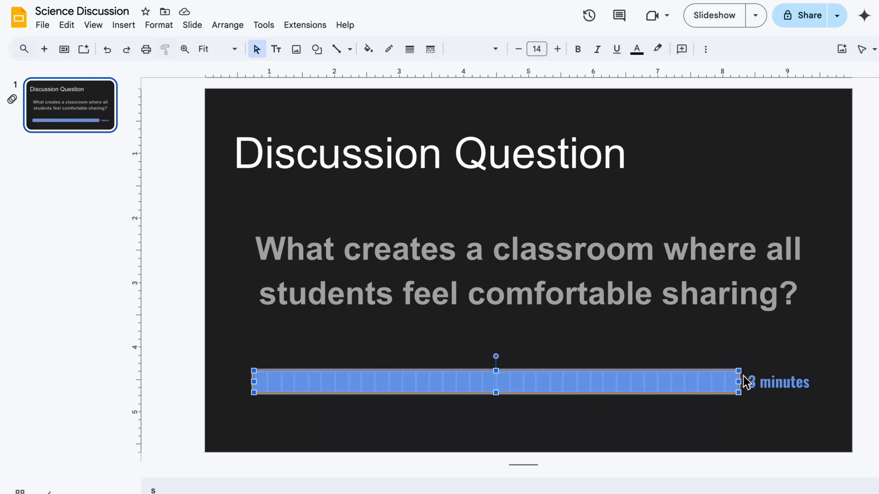
Step: Zoom into the bar's left end and fill the inner timer blocks green
left_click(185, 49)
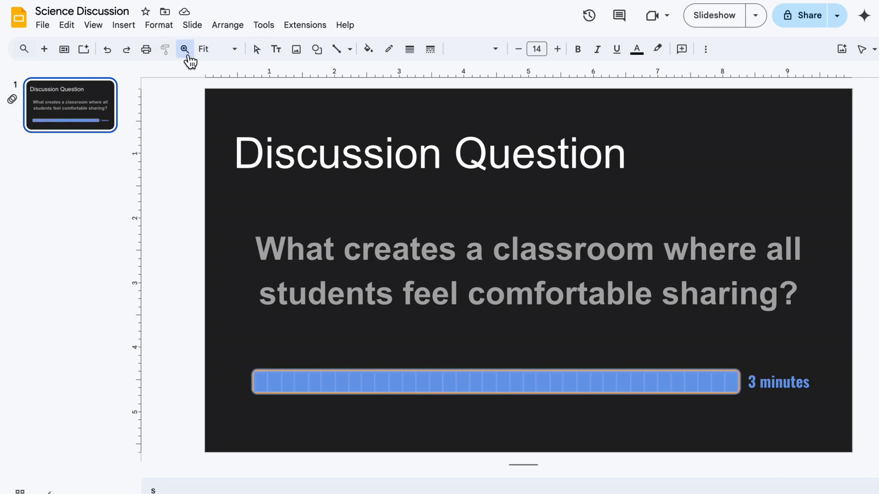
left_click_drag(232, 353, 287, 407)
scroll(270, 386, "down", 2)
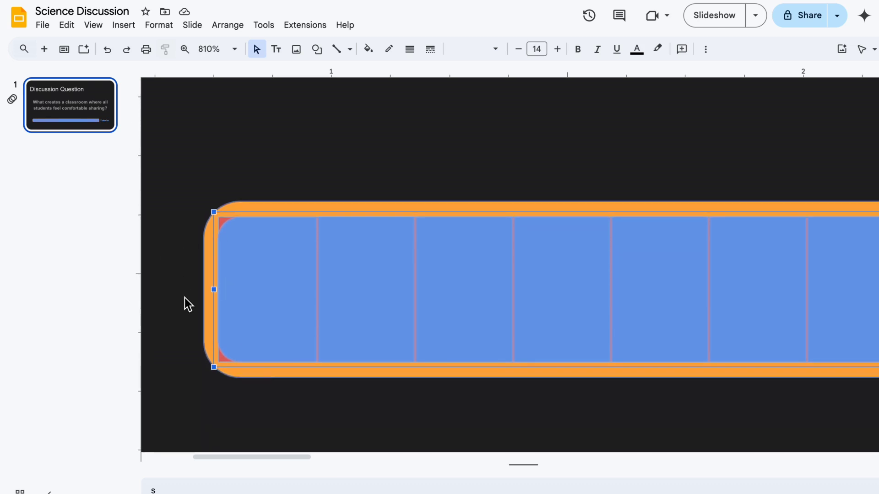
left_click(209, 265)
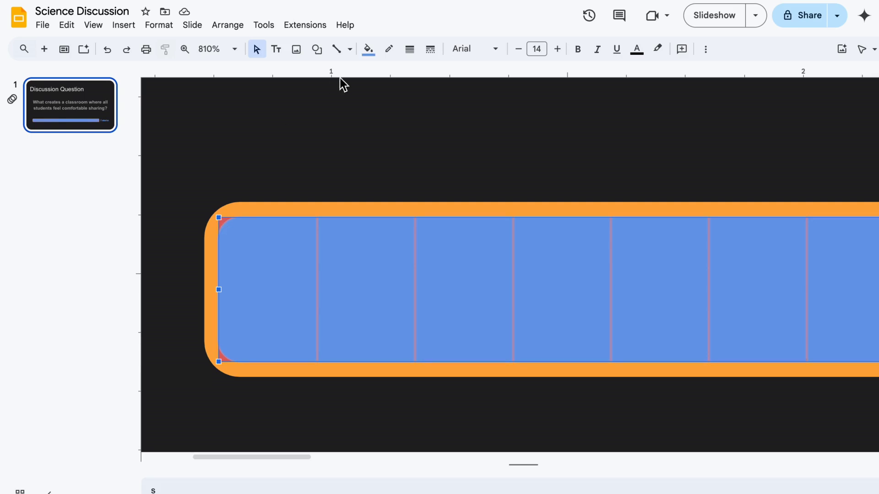
left_click(373, 54)
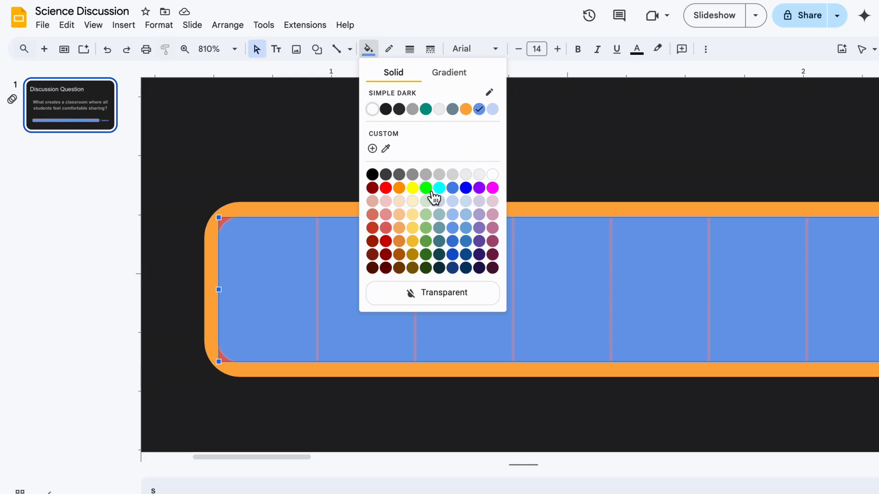
left_click(428, 243)
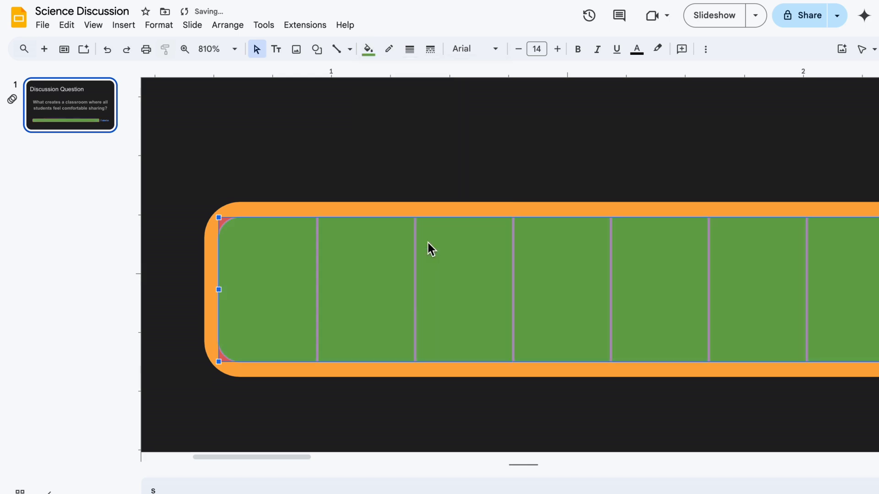
left_click(195, 191)
Step: Select the shape beneath the green blocks and fill it black so the dividers turn black
left_click(227, 231)
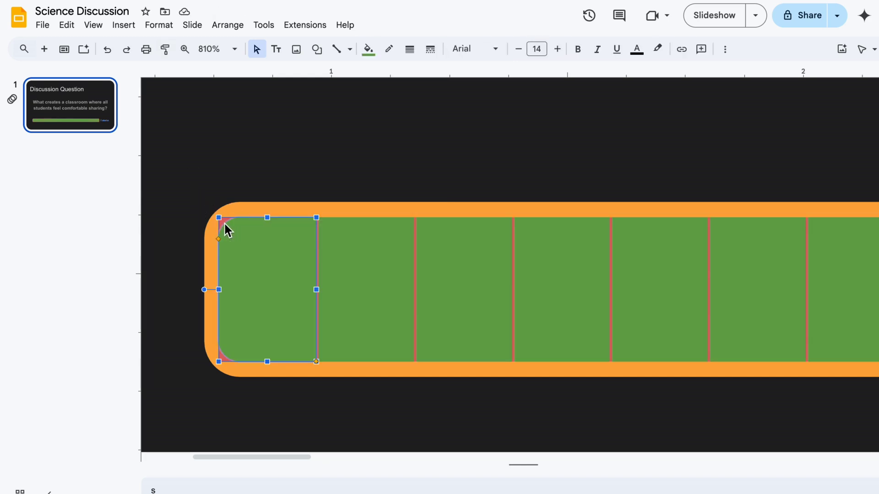
left_click(182, 177)
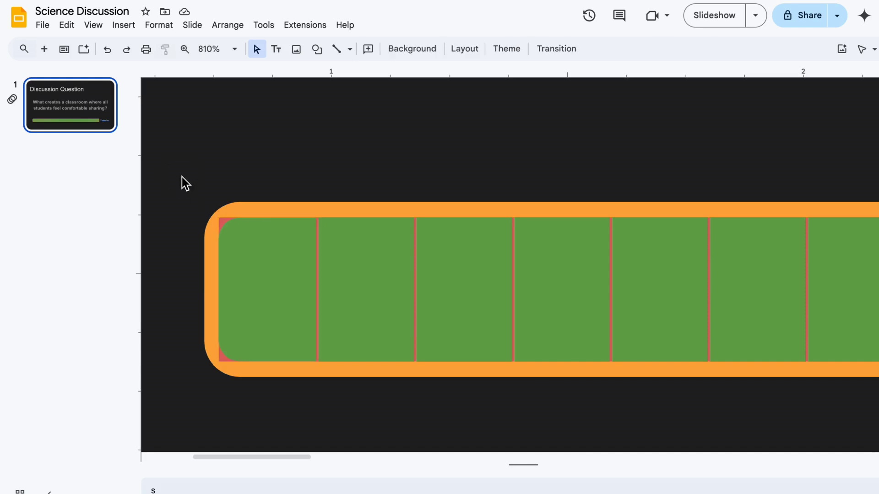
left_click_drag(191, 186, 235, 244)
key("Tab")
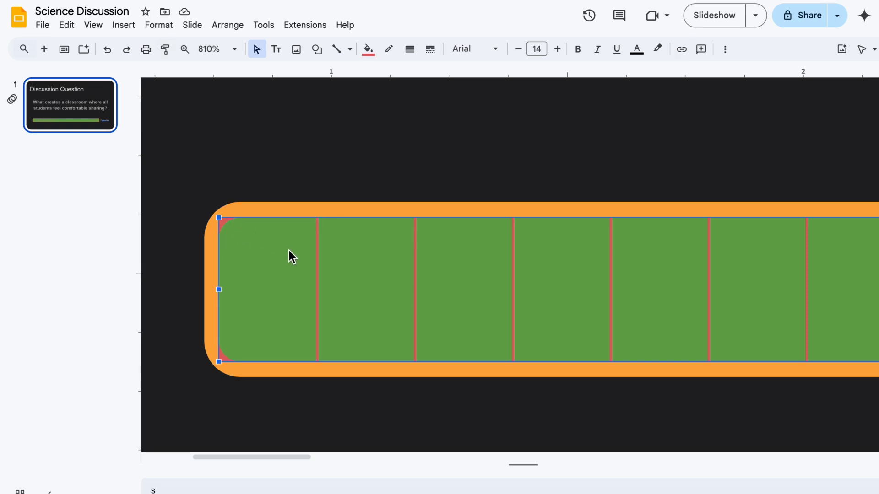
left_click(368, 48)
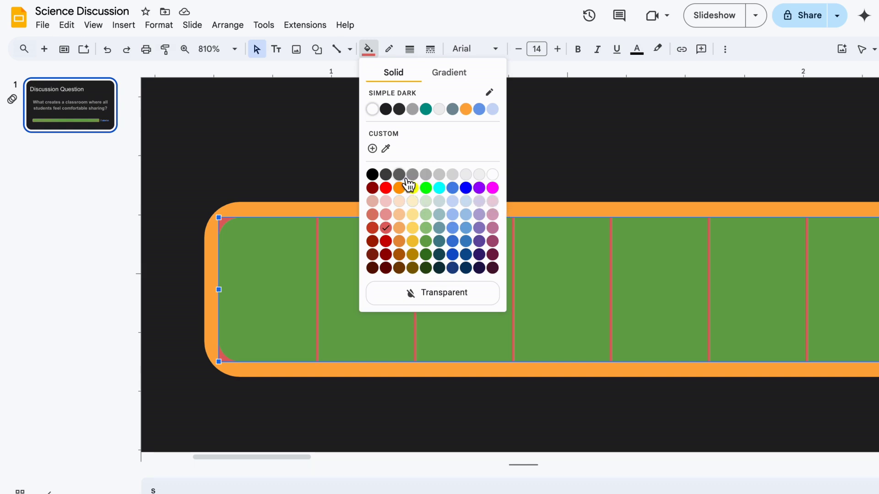
left_click(372, 174)
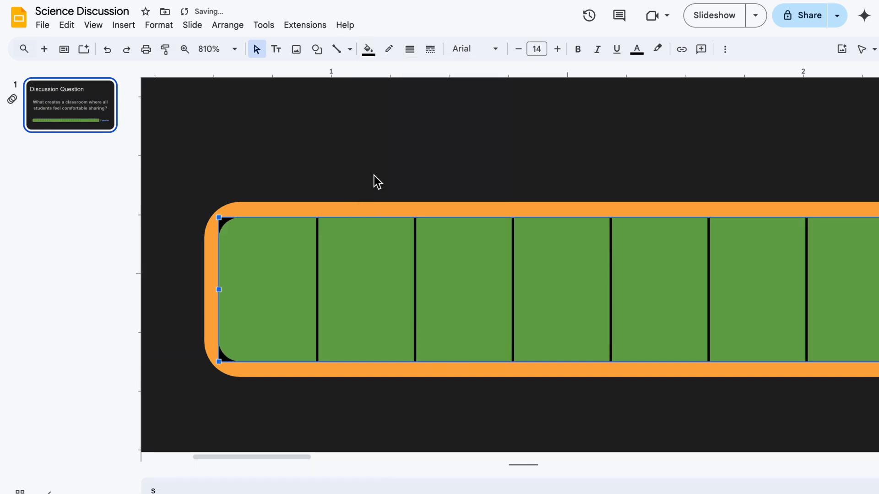
Step: Change the timer's rounded border colour from orange to purple
left_click(349, 209)
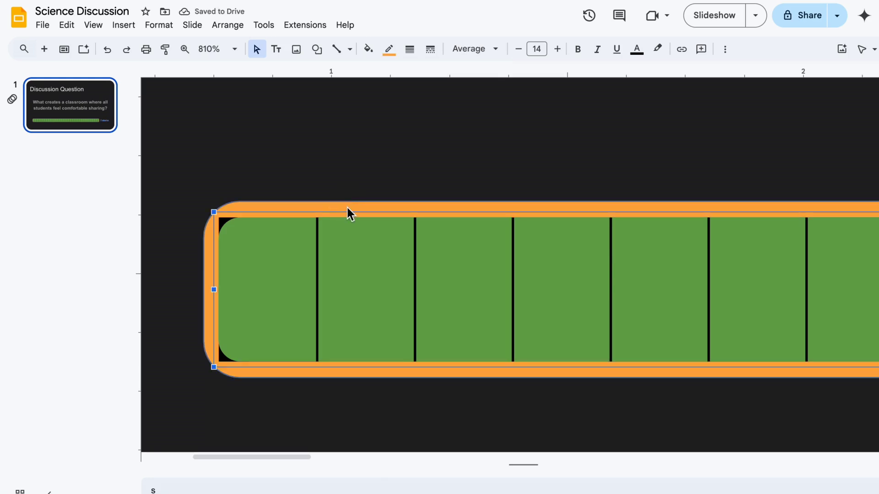
left_click(390, 50)
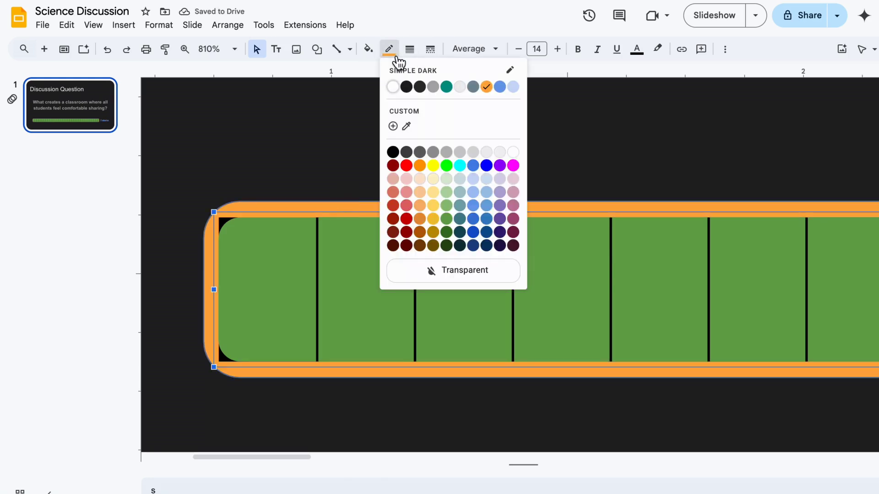
left_click(500, 166)
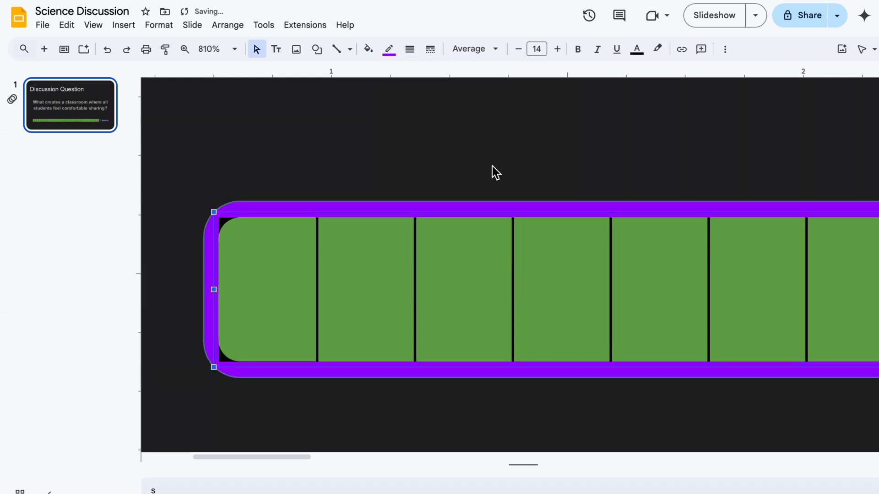
left_click(442, 137)
Step: Bring the purple border to the front and zoom to fit the slide
left_click(328, 212)
left_click(227, 25)
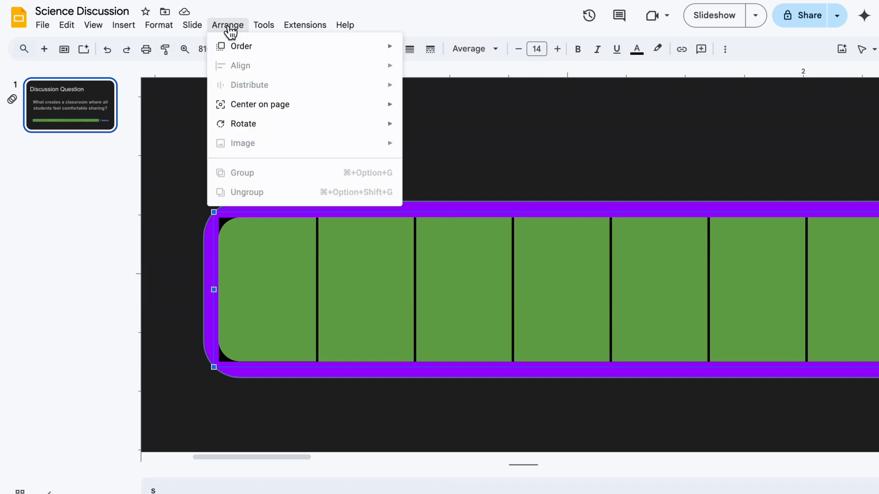
mouse_move(252, 51)
left_click(431, 51)
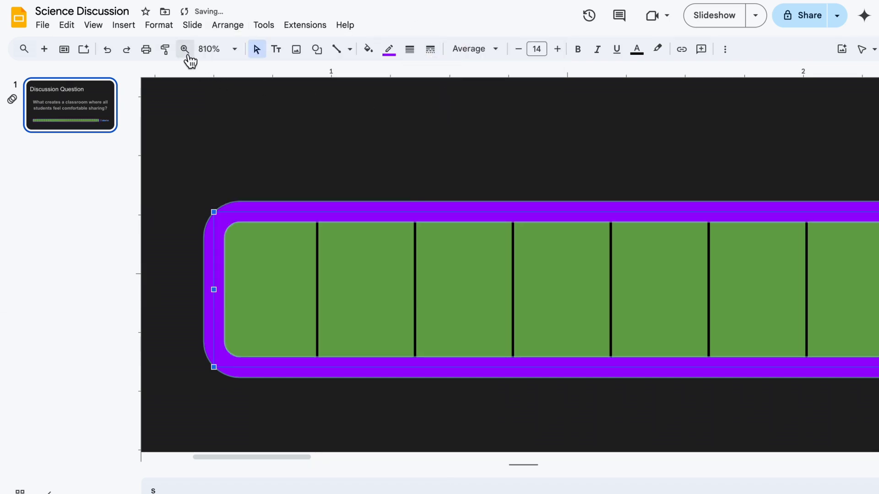
left_click(208, 49)
Step: Recolor the '3 minutes' label bright green, correcting an initial purple choice
left_click(212, 75)
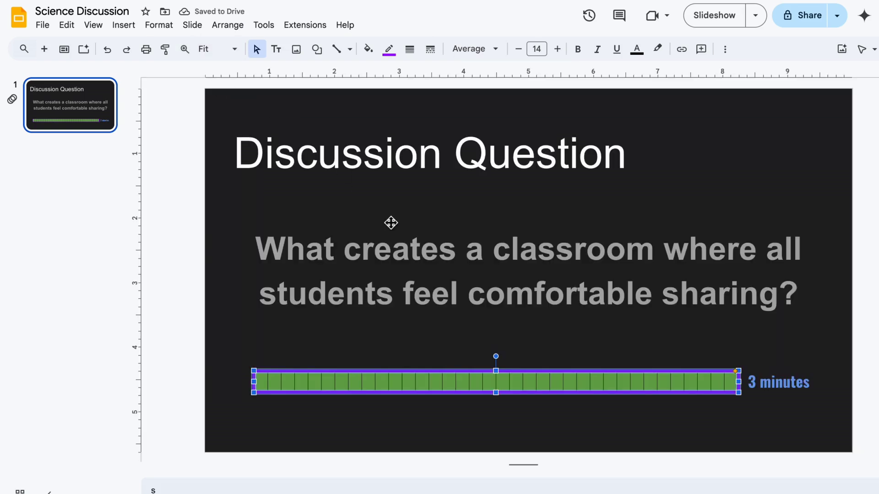
left_click(813, 354)
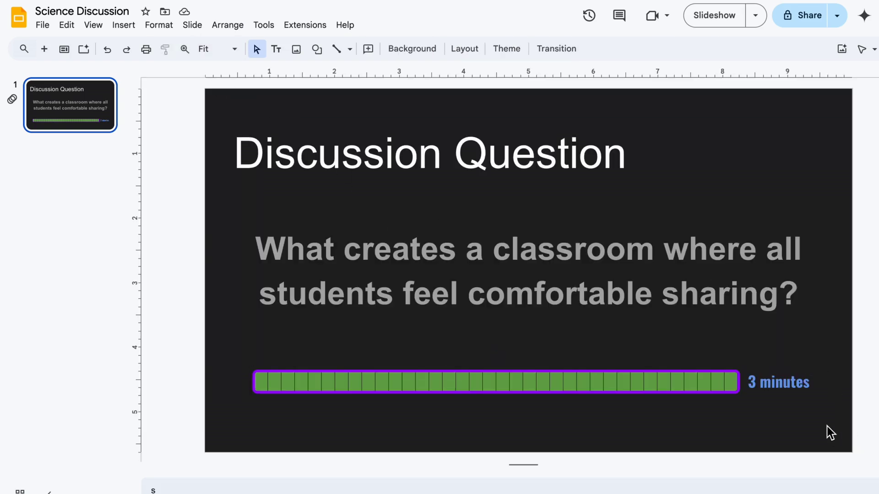
left_click(785, 386)
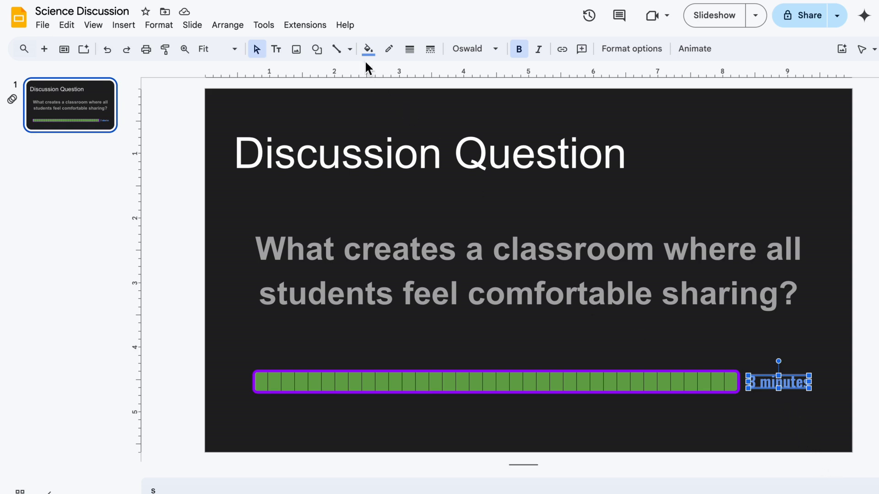
left_click(368, 48)
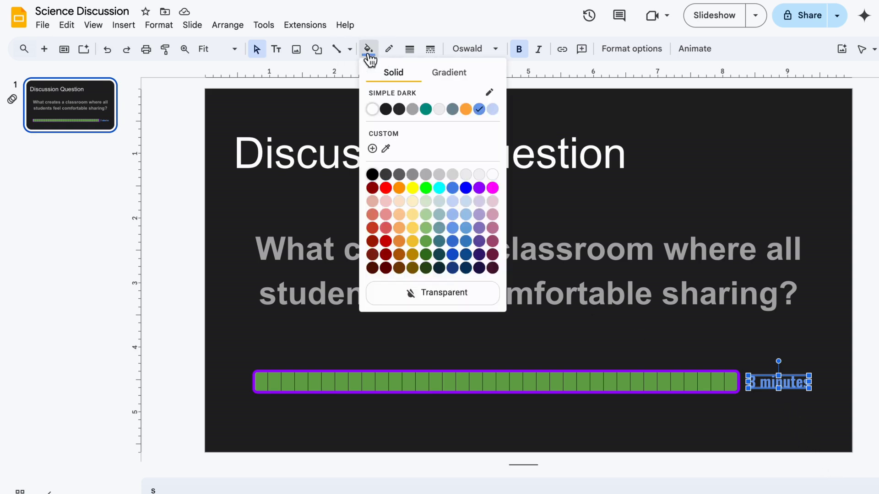
left_click(479, 190)
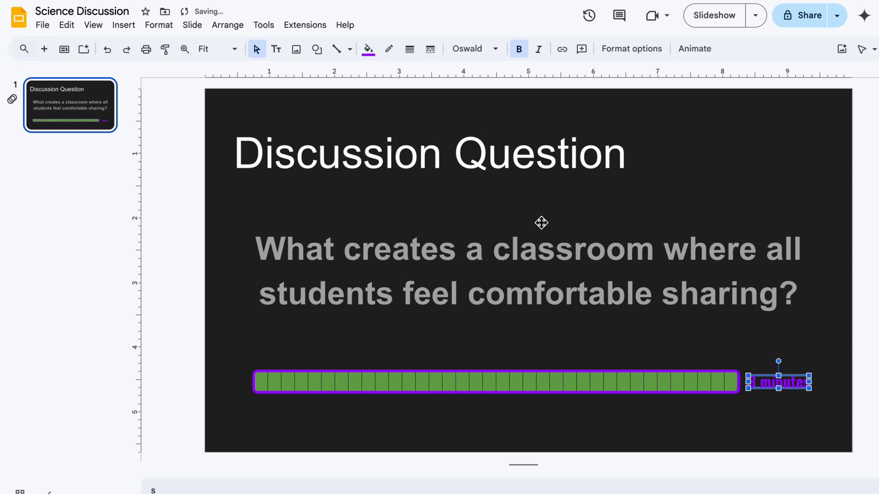
left_click(374, 58)
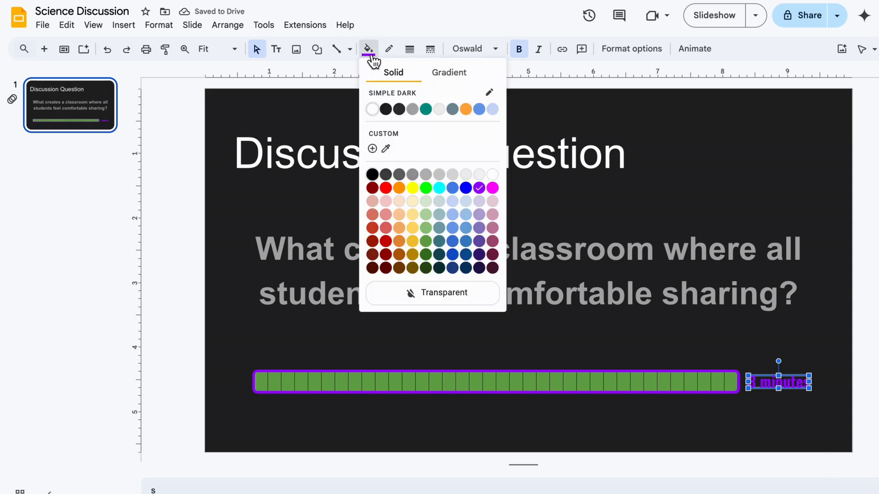
left_click(425, 189)
Step: Deselect everything to review the slide, then reselect the '3 minutes' label
left_click(798, 335)
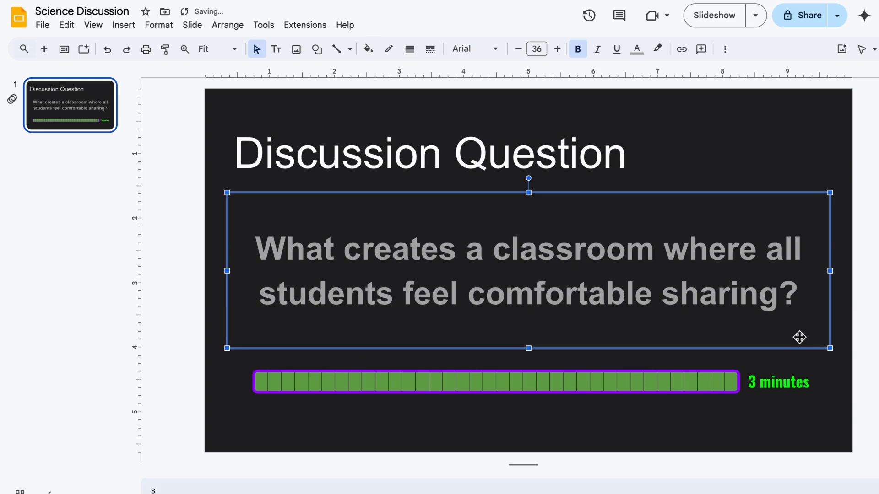
left_click(834, 413)
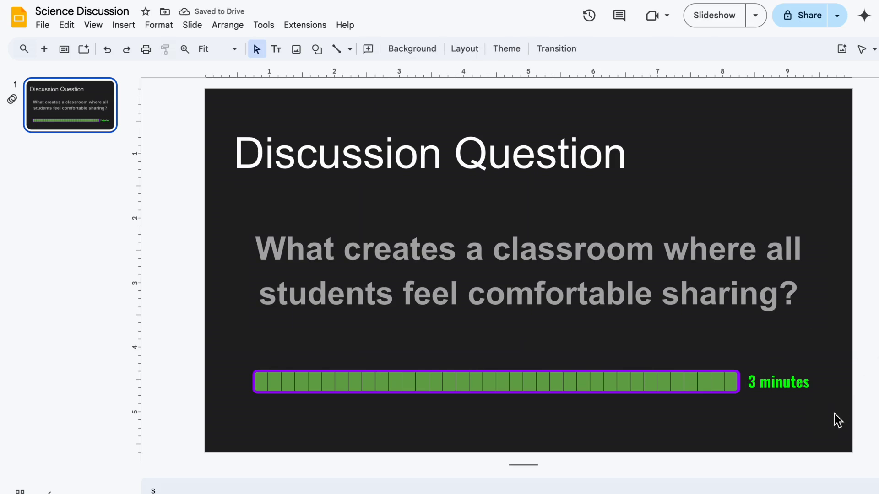
left_click(796, 384)
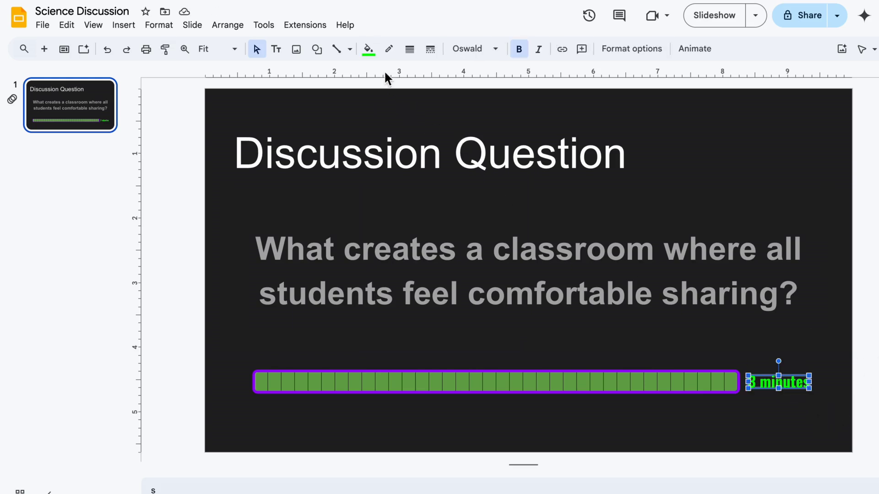